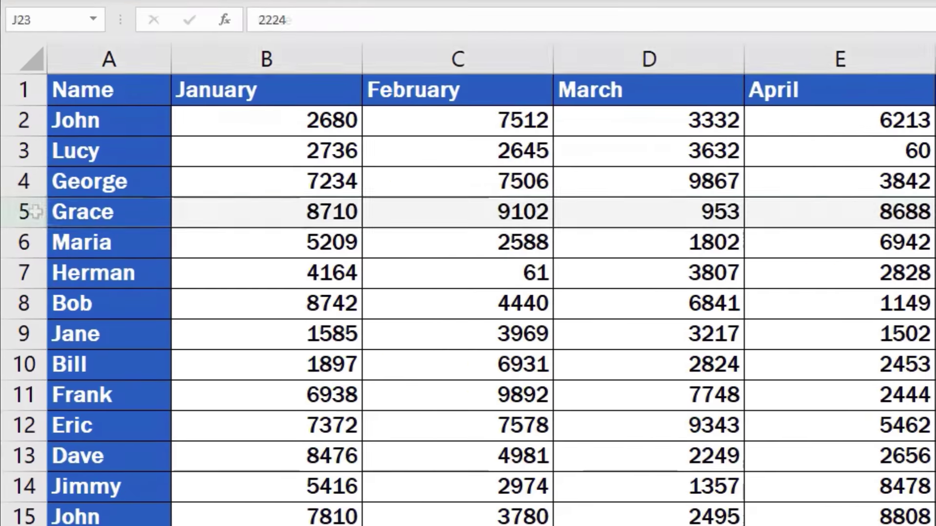
- Insert a blank row 5 above Grace and enter Patrick in A5
left_click(35, 211)
right_click(35, 211)
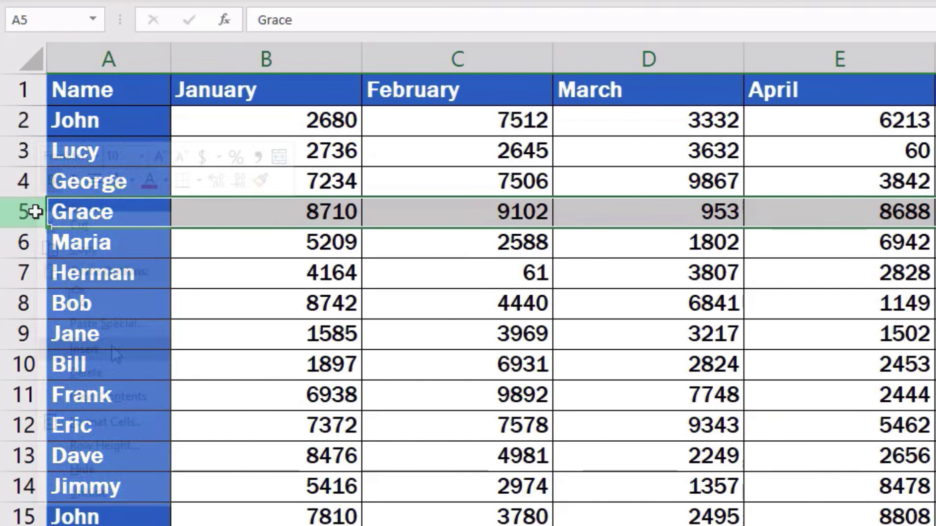
left_click(112, 345)
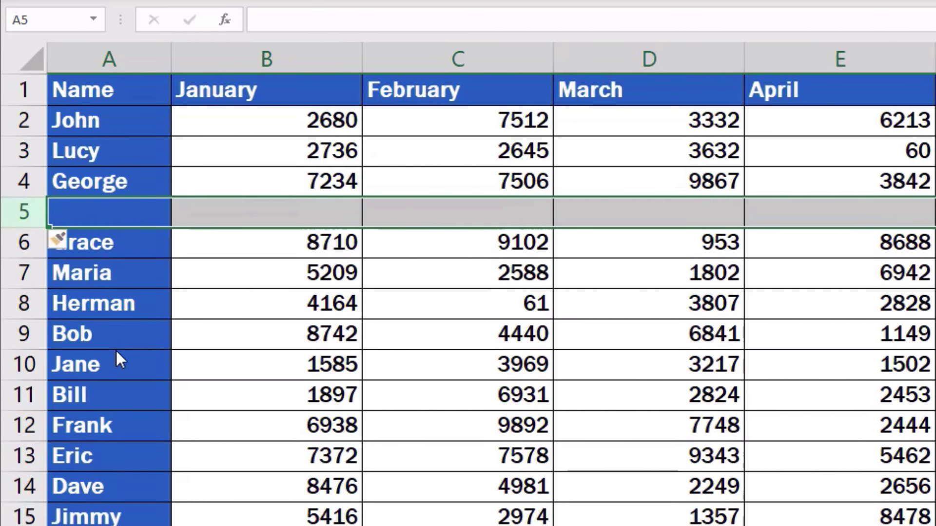
type("Patrick")
key("Right")
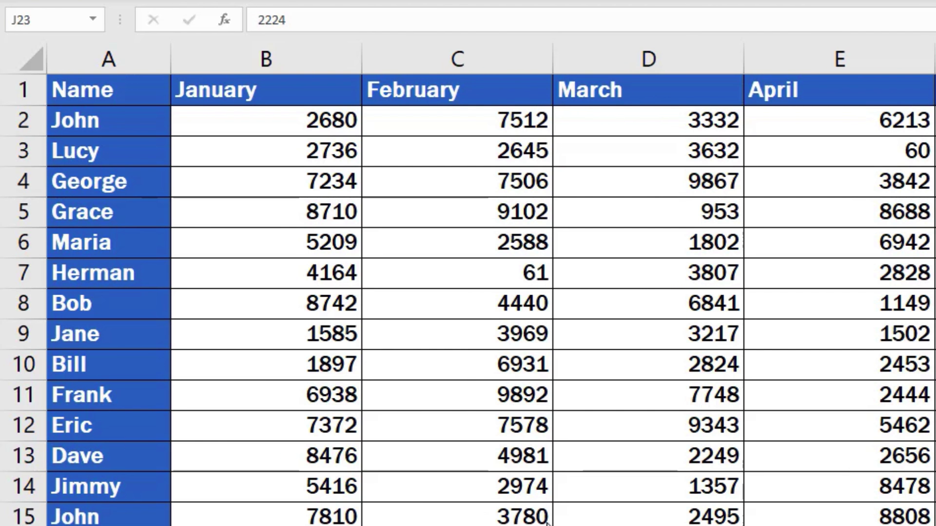
- Insert a blank row 5 above Grace, shifting Grace and later names down
left_click(35, 213)
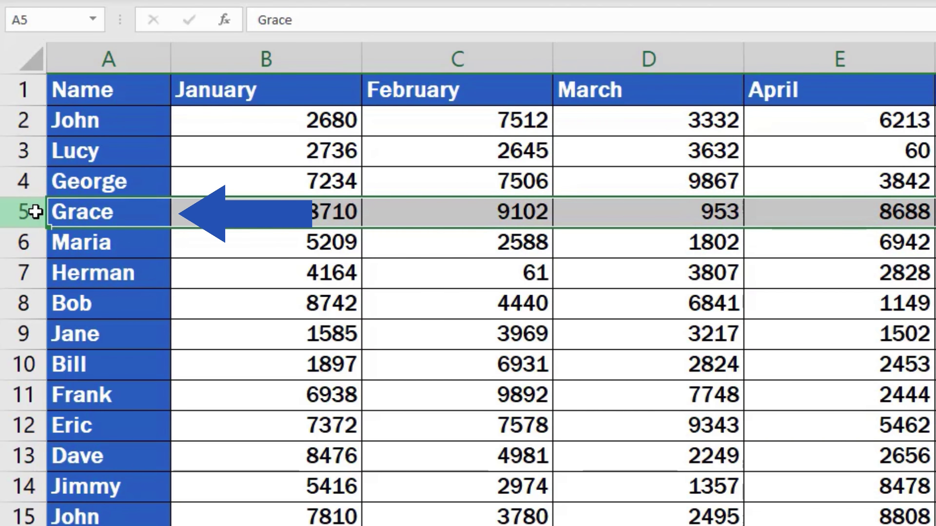
right_click(36, 211)
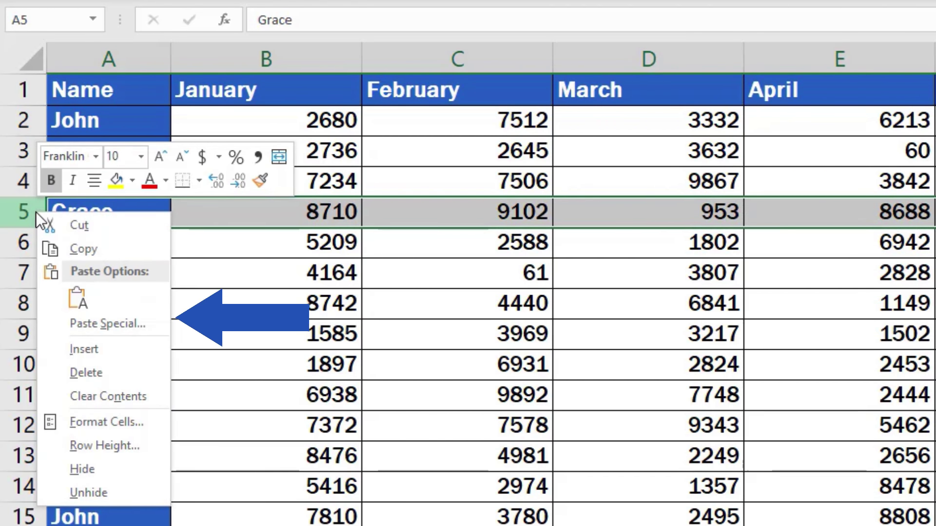
left_click(115, 349)
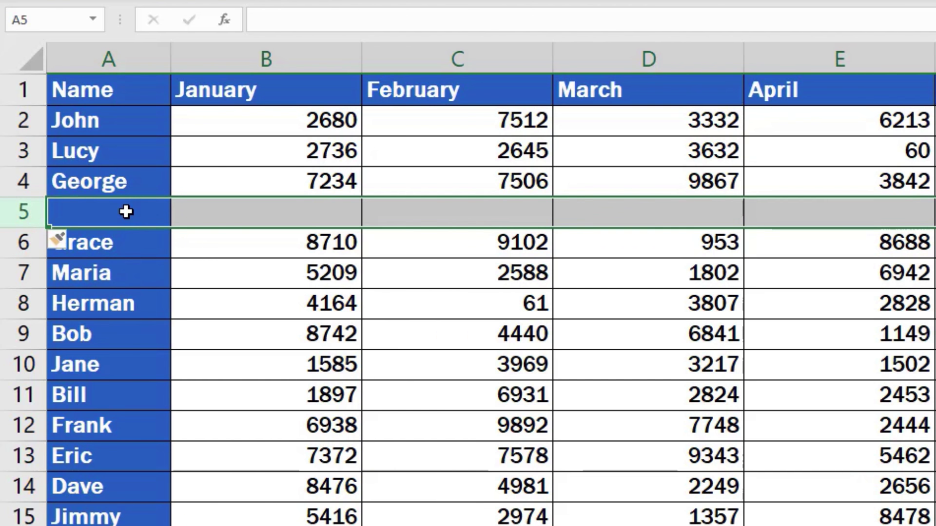
- Enter the name Patrick in cell A5, leaving January–April empty
left_click(127, 212)
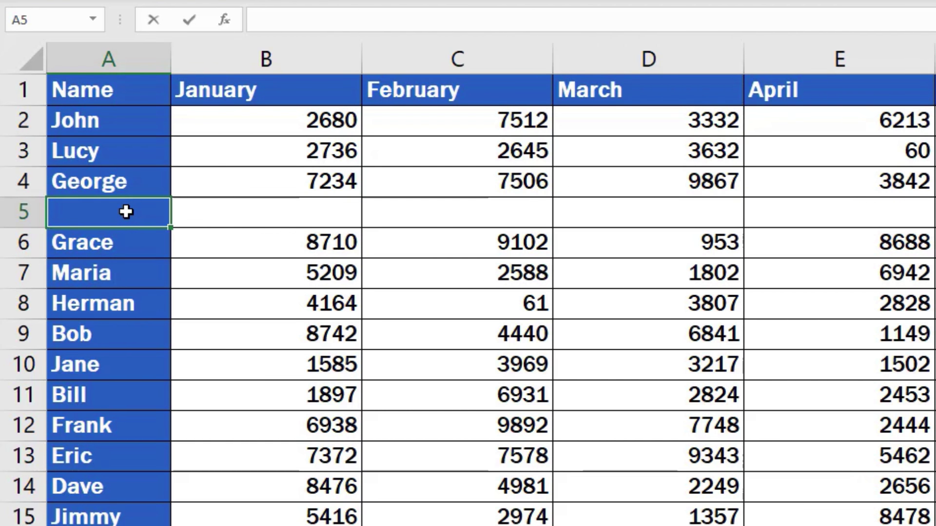
type("Patrick")
key("Tab")
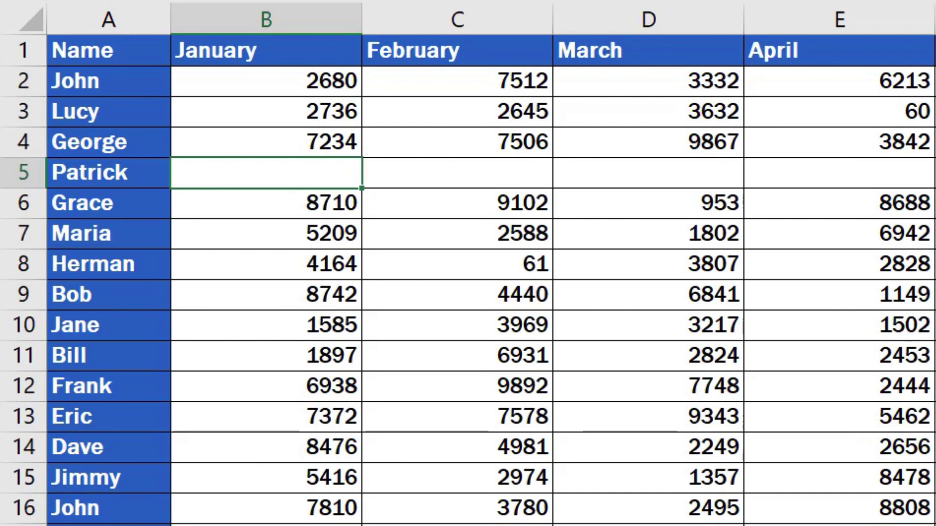
- Select rows 9 through 11 together as one group, covering Bob to Bill
left_click(22, 294)
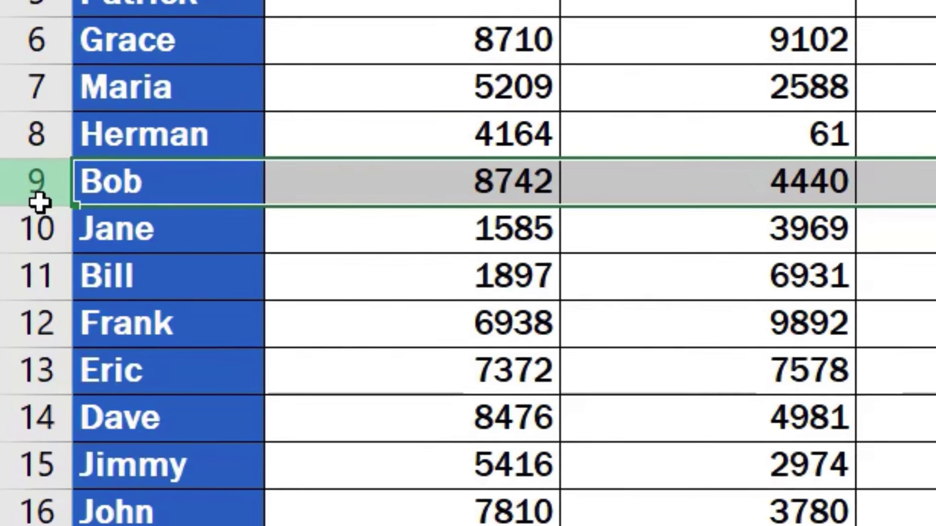
left_click_drag(12, 294, 35, 325)
mouse_move(57, 203)
left_mouse_down()
mouse_move(67, 407)
mouse_move(48, 324)
left_mouse_up()
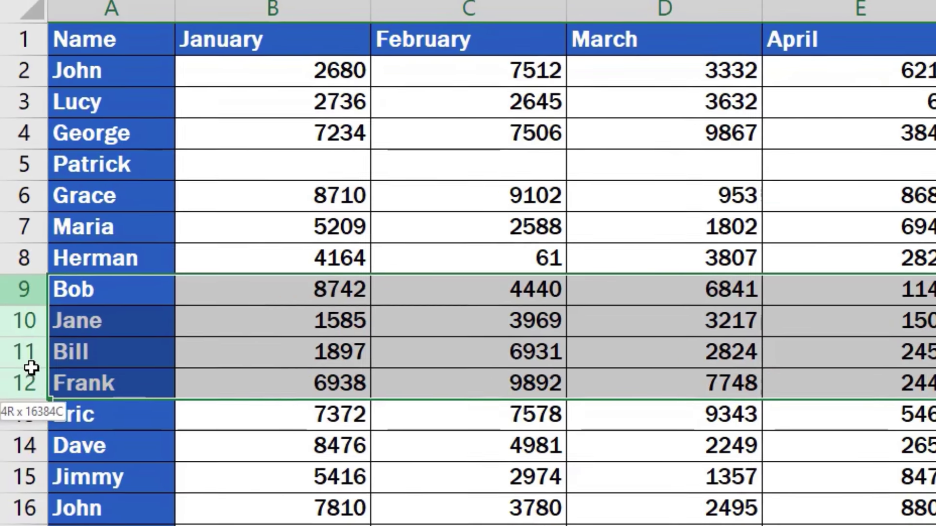
left_click_drag(31, 368, 30, 360)
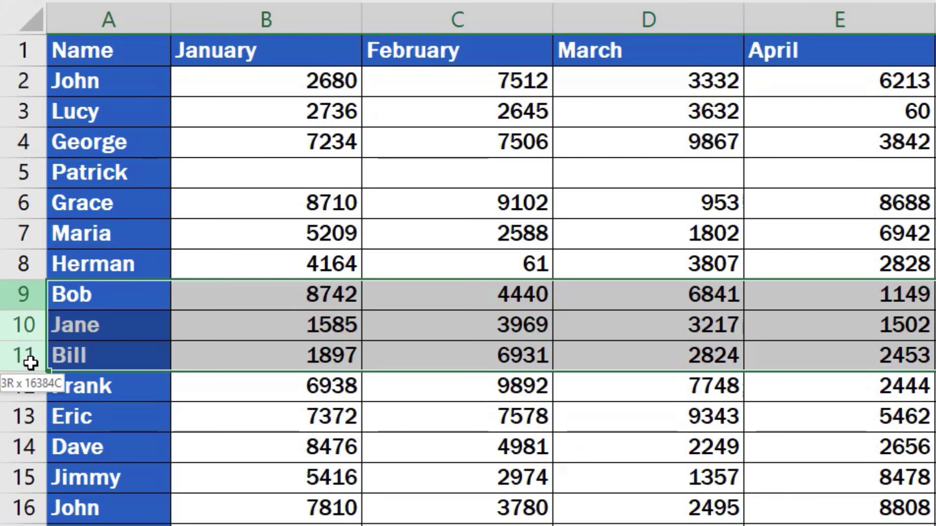
left_click_drag(31, 362, 30, 356)
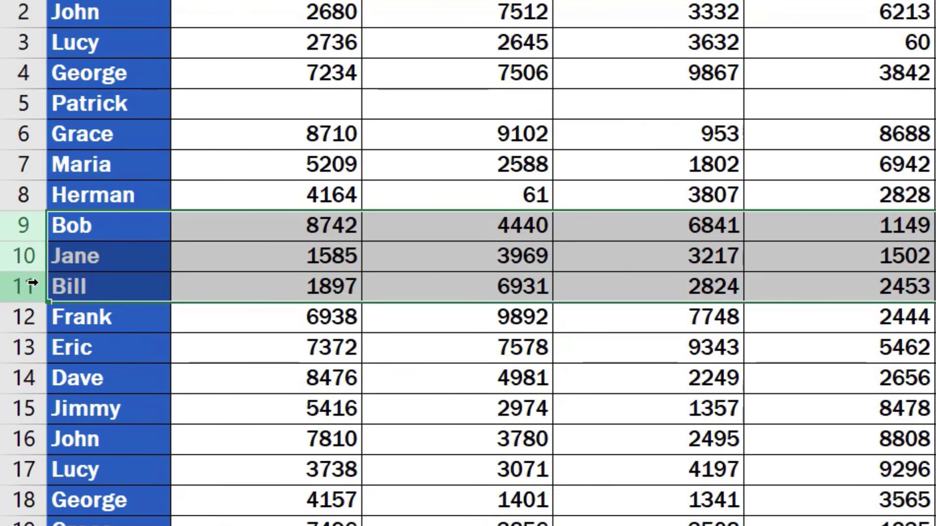
- Insert three blank rows at rows 9–11, pushing Bob, Jane and Bill down
right_click(31, 357)
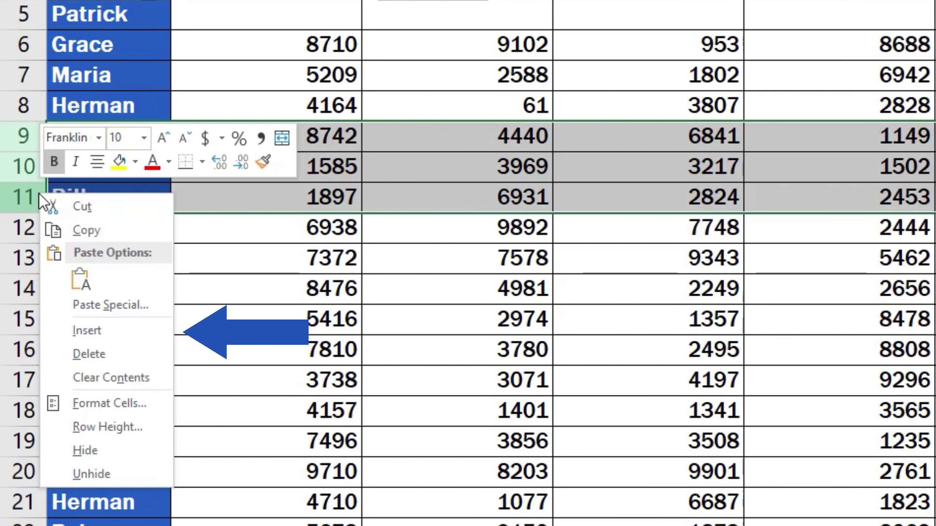
left_click(103, 330)
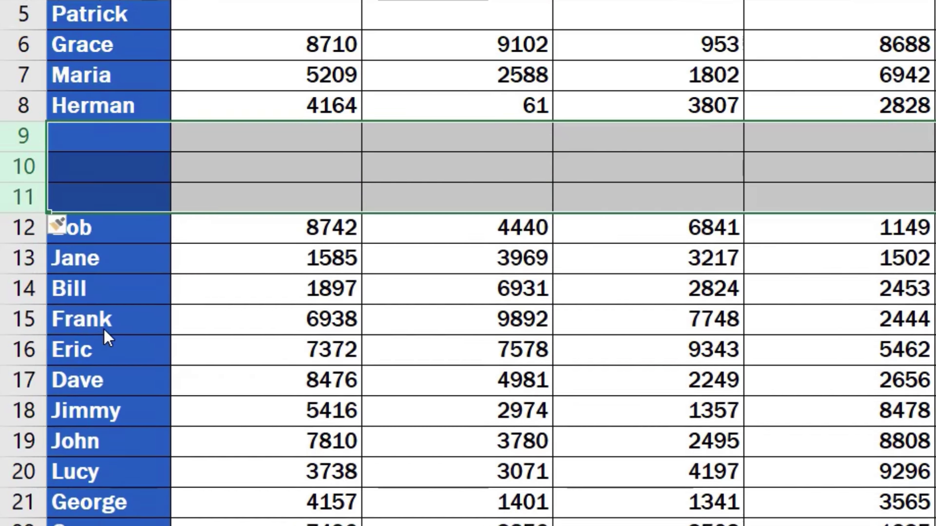